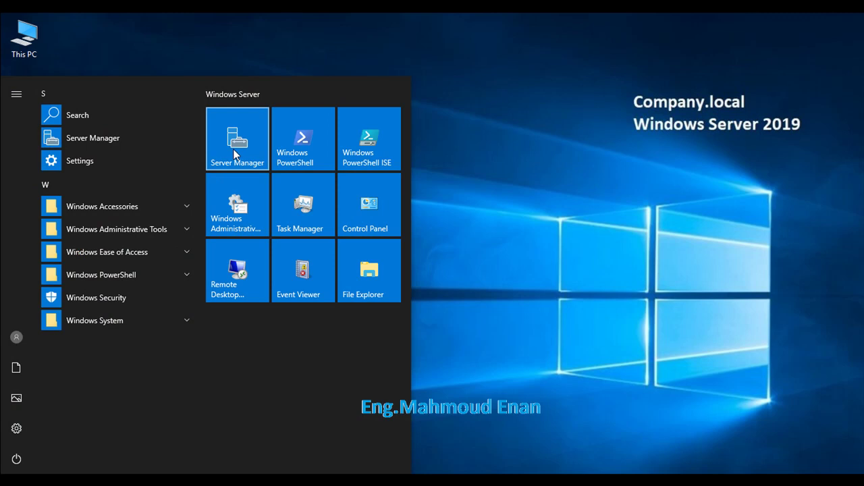
Open the Group Policy Management console from Server Manager and bring its window to the front
click(235, 154)
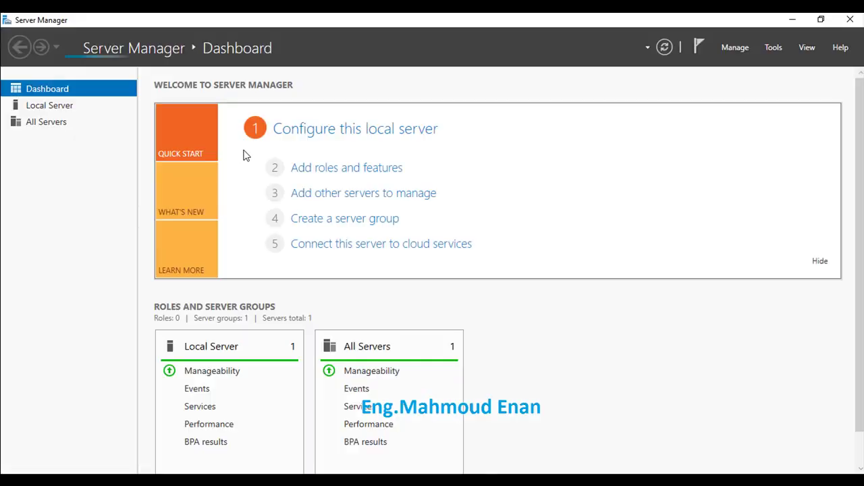
click(773, 47)
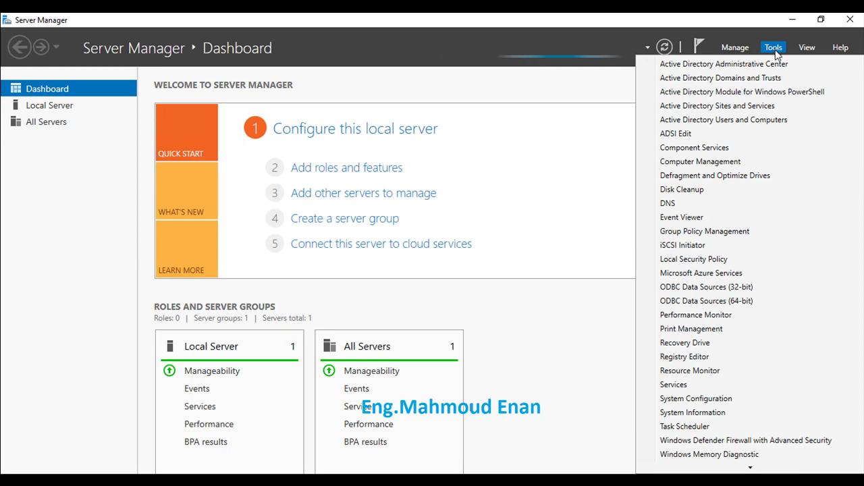
click(754, 234)
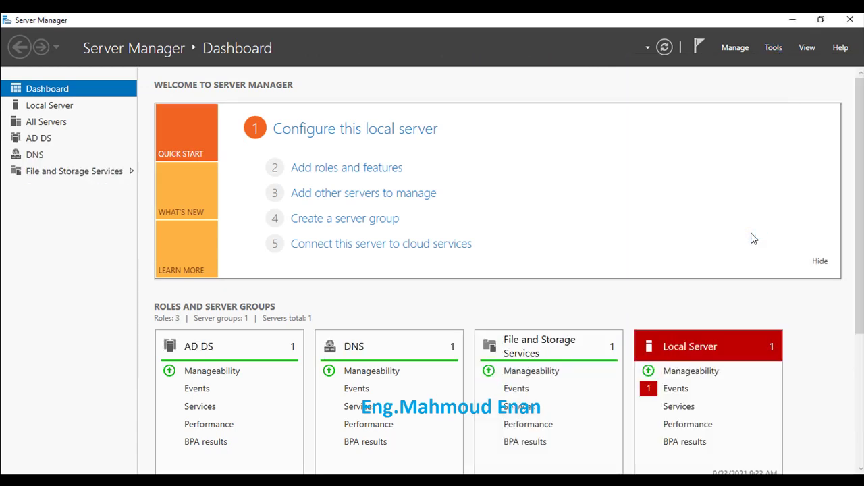
click(171, 481)
click(204, 461)
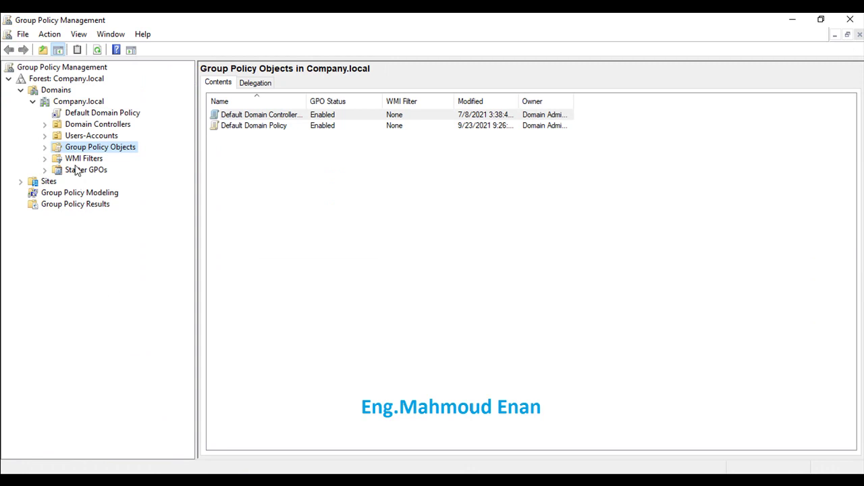
Create a GPO named "Auto Shutdown All Computer" linked to the Users-Accounts organizational unit, with no source starter GPO
click(88, 136)
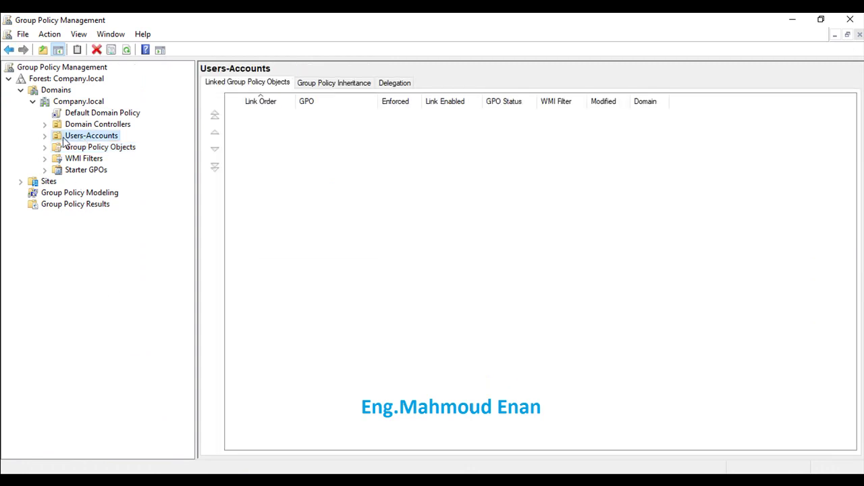
right_click(91, 139)
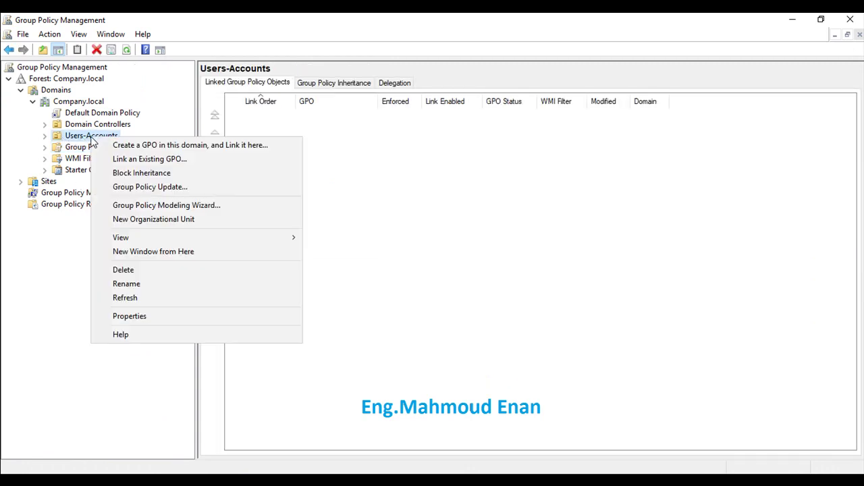
click(113, 145)
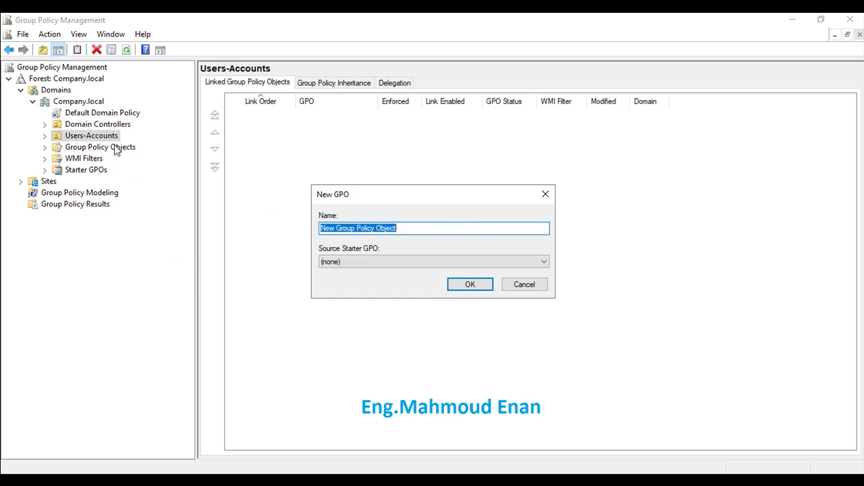
text(A)
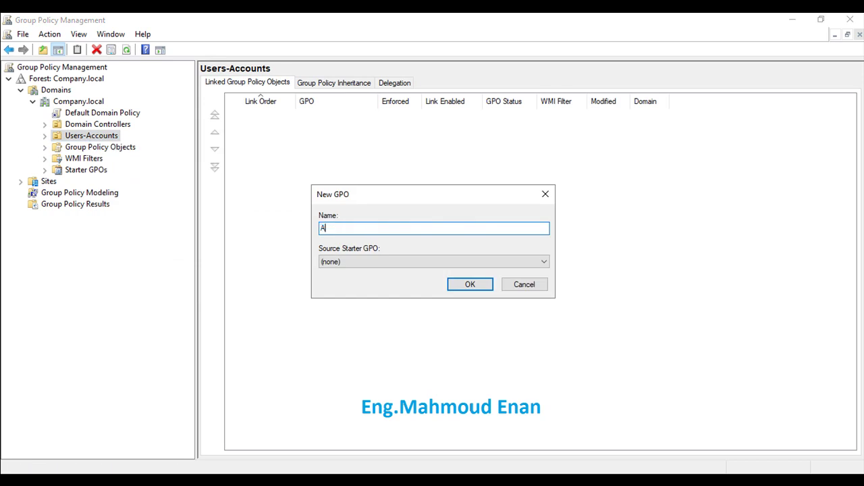
text(uto Shutdown All Computer)
click(470, 284)
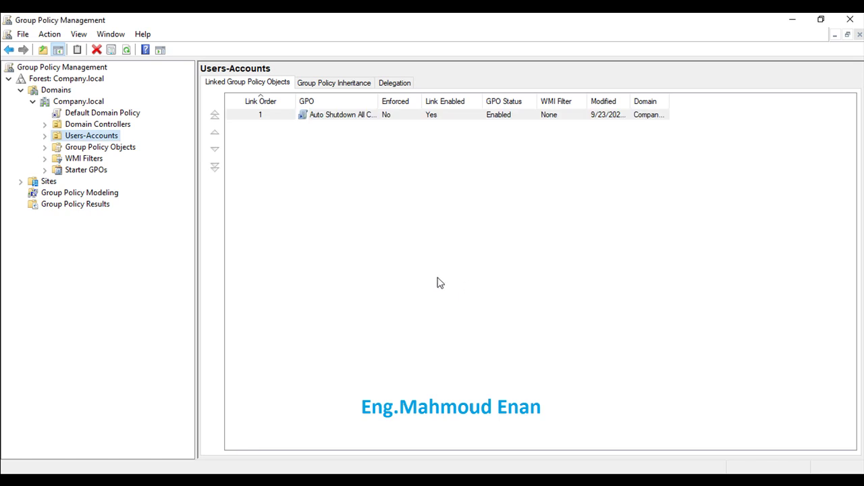
Open the Auto Shutdown All Computer GPO for editing and show Scheduled Tasks under the User Configuration preferences' Control Panel Settings
right_click(351, 115)
click(375, 125)
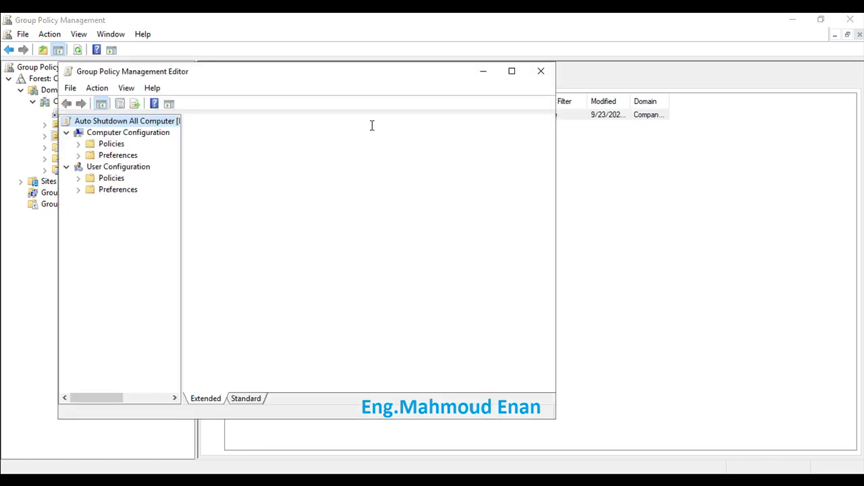
click(515, 71)
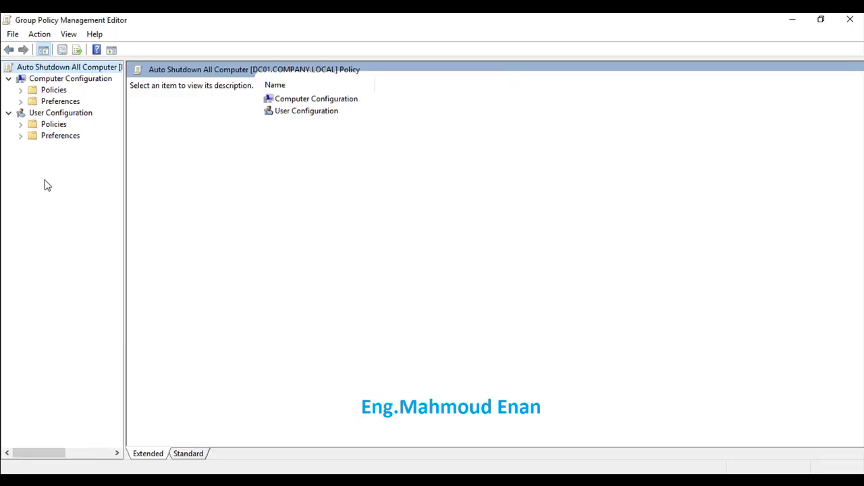
click(42, 138)
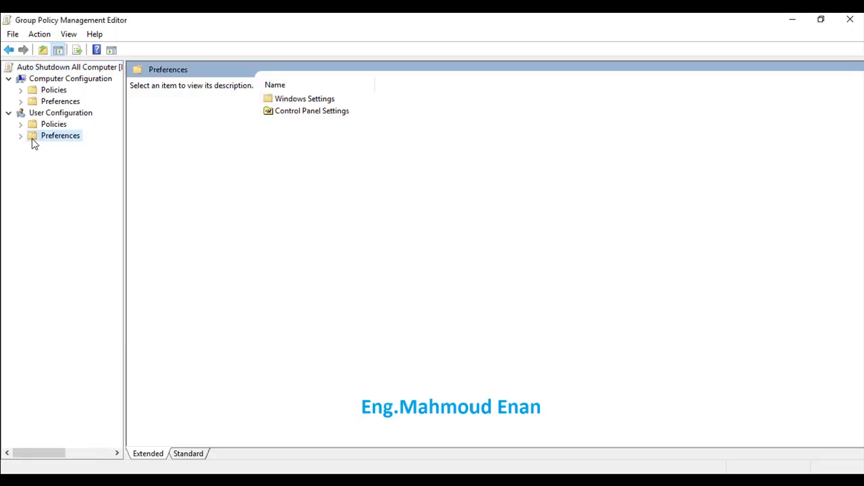
click(21, 137)
click(33, 158)
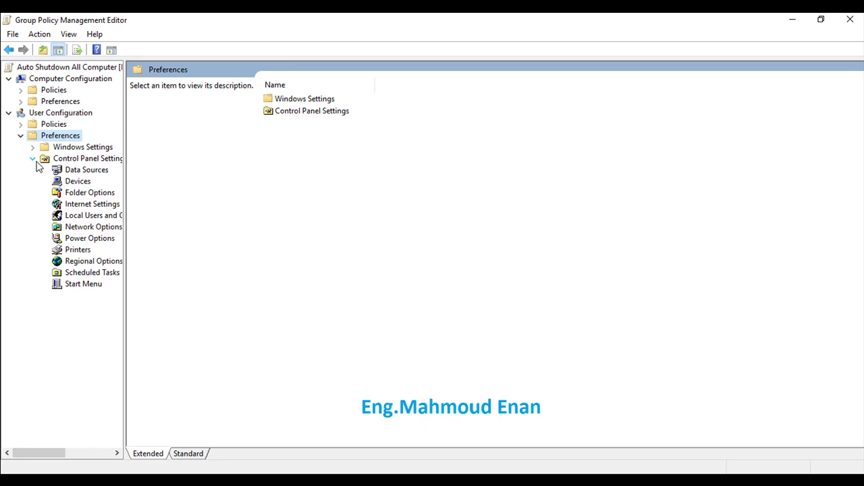
click(84, 275)
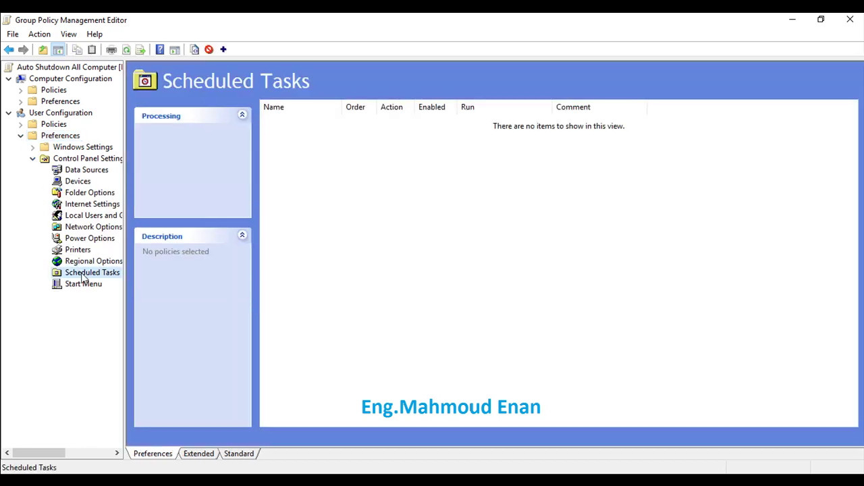
Create a Scheduled Task (At least Windows 7) with the Update action and name it "Auto Shutdown Computer"
right_click(333, 148)
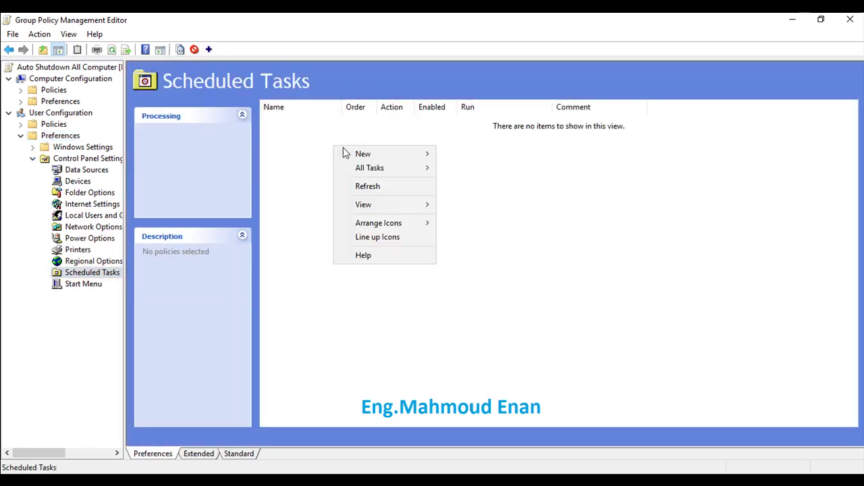
mouse_move(407, 159)
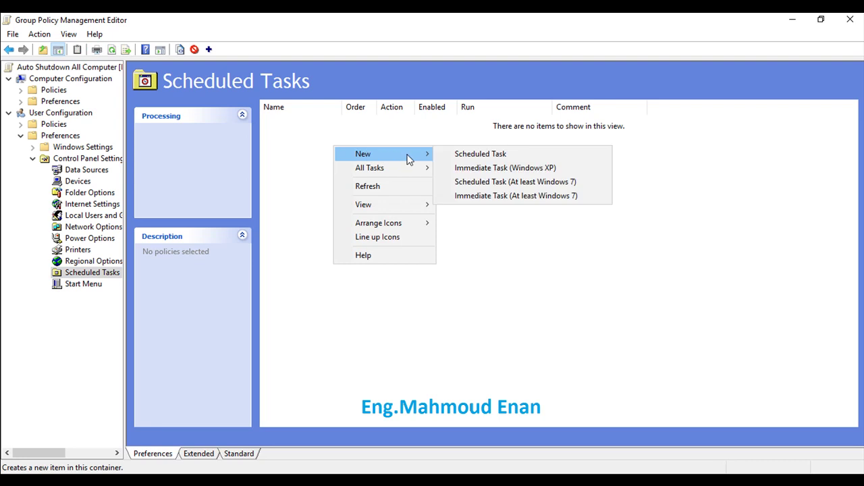
click(467, 183)
click(481, 118)
click(484, 116)
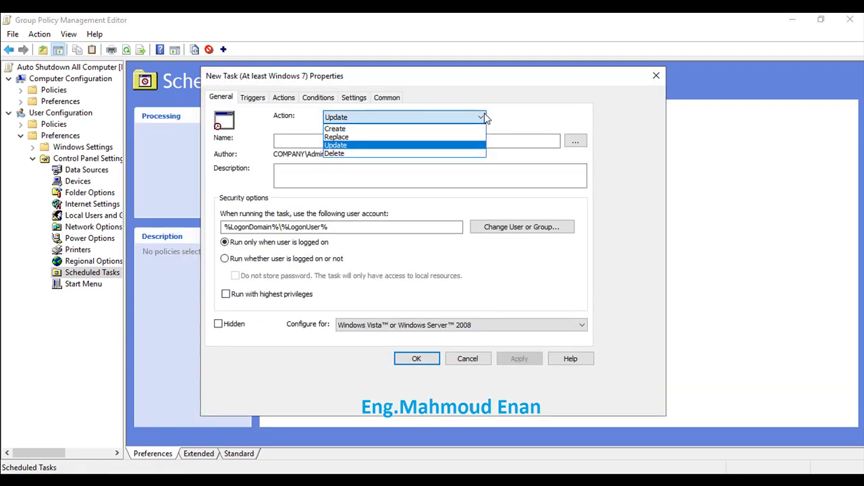
click(331, 145)
click(330, 141)
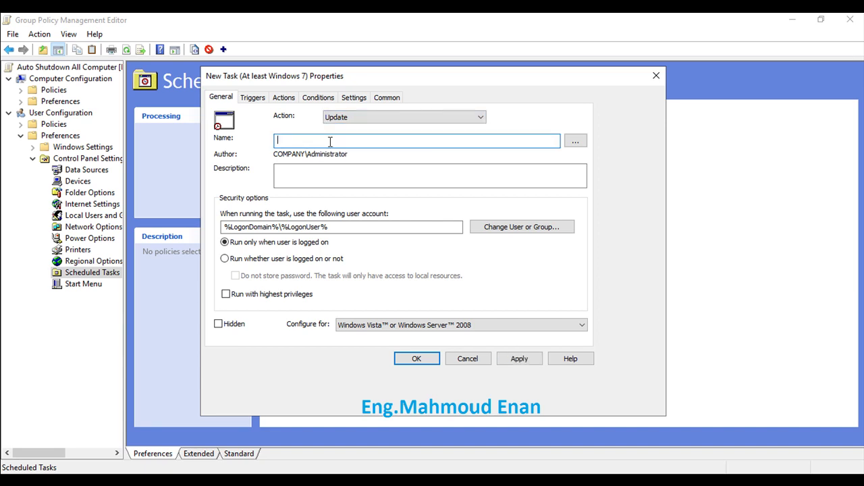
text(Auto Shutdown Computer)
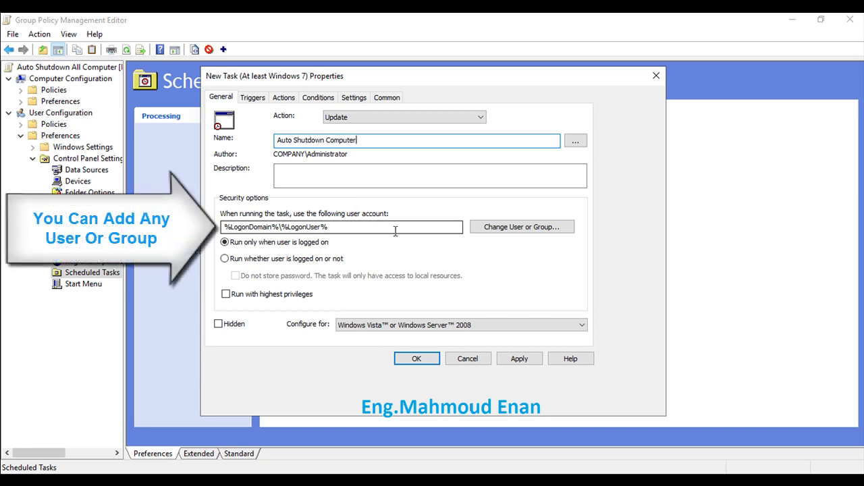
Set the task to run under the Company.local domain's Administrator account with highest privileges
click(493, 230)
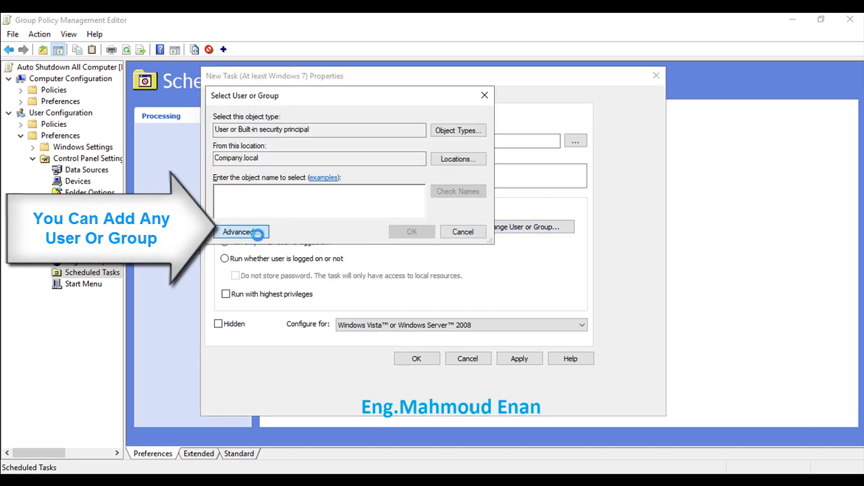
click(257, 233)
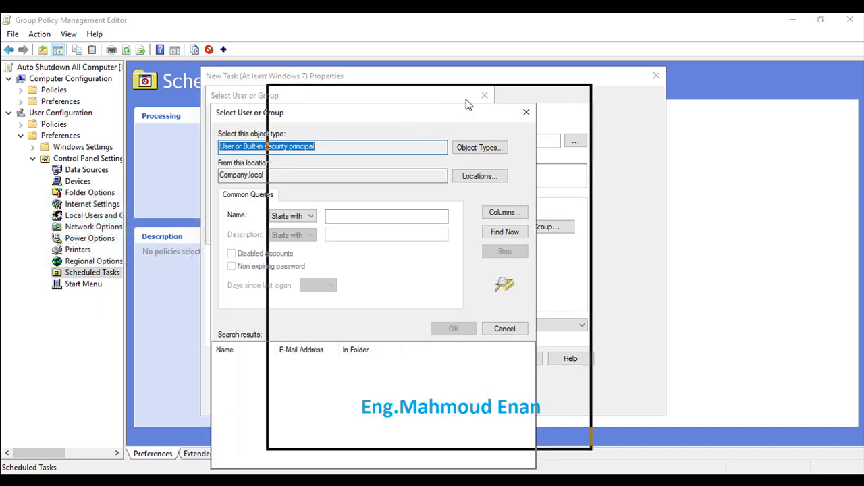
drag(598, 32, 598, 32)
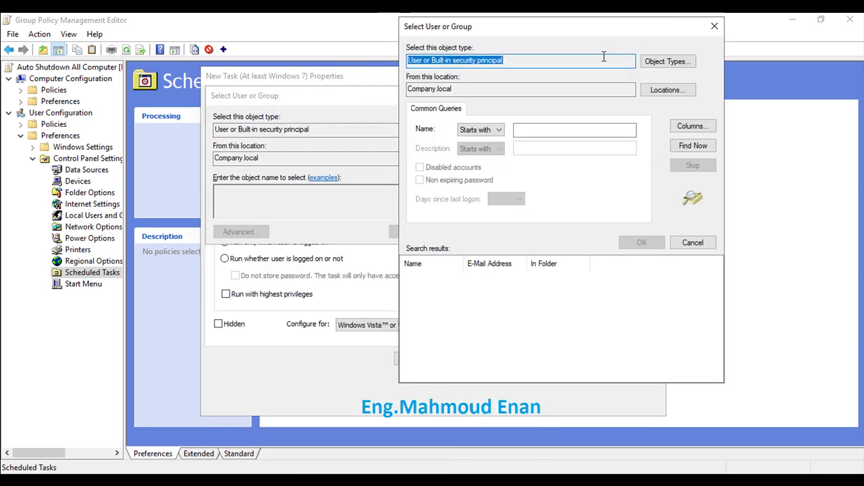
click(700, 147)
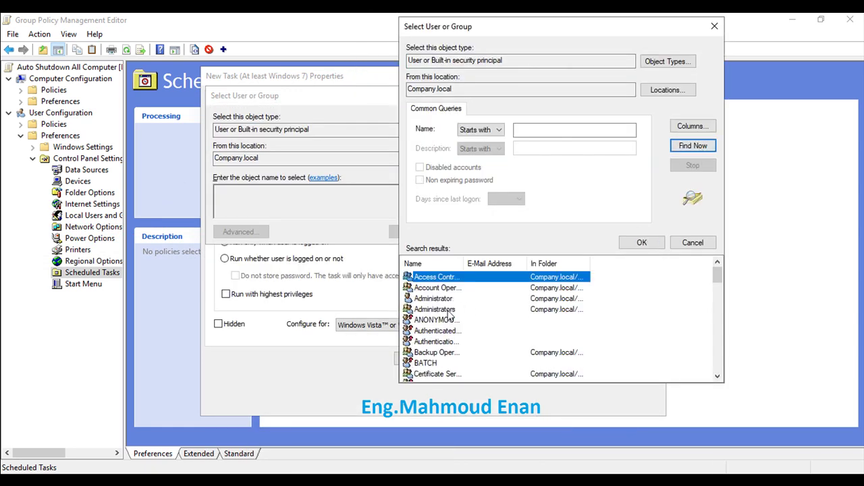
click(446, 299)
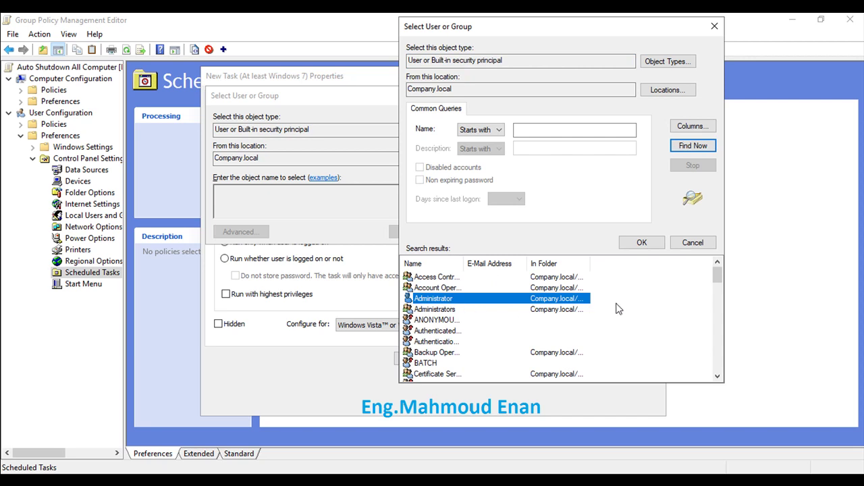
click(645, 245)
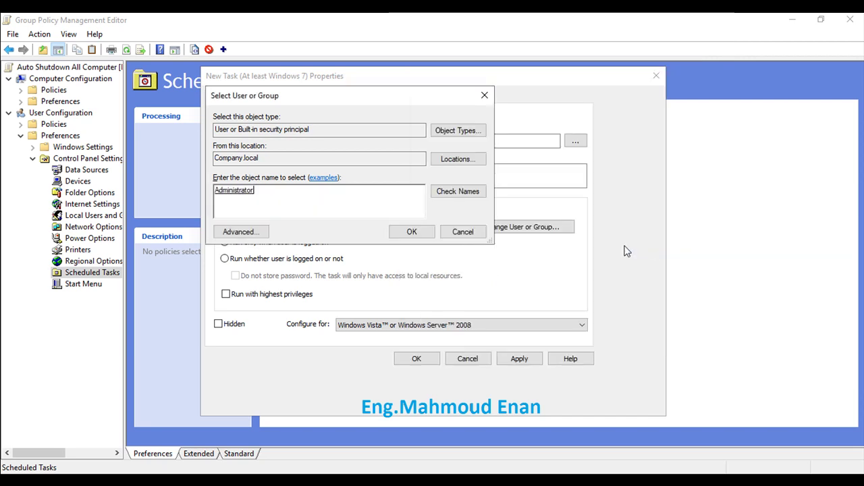
click(413, 234)
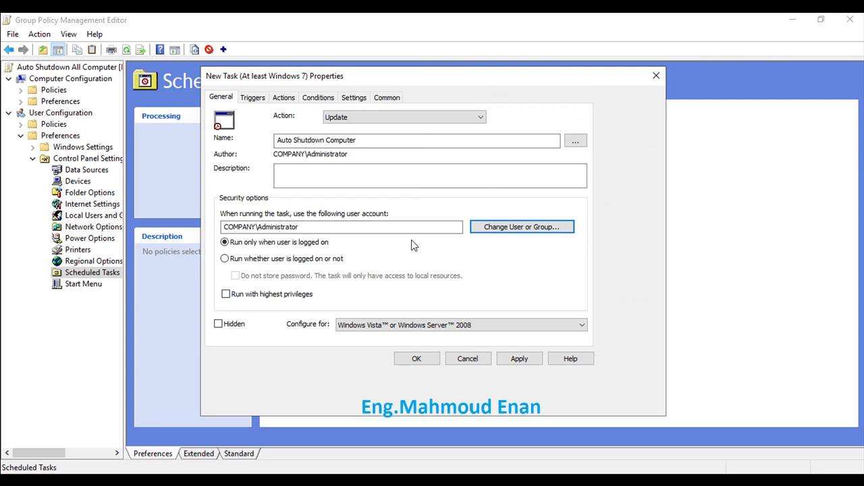
click(231, 296)
click(233, 300)
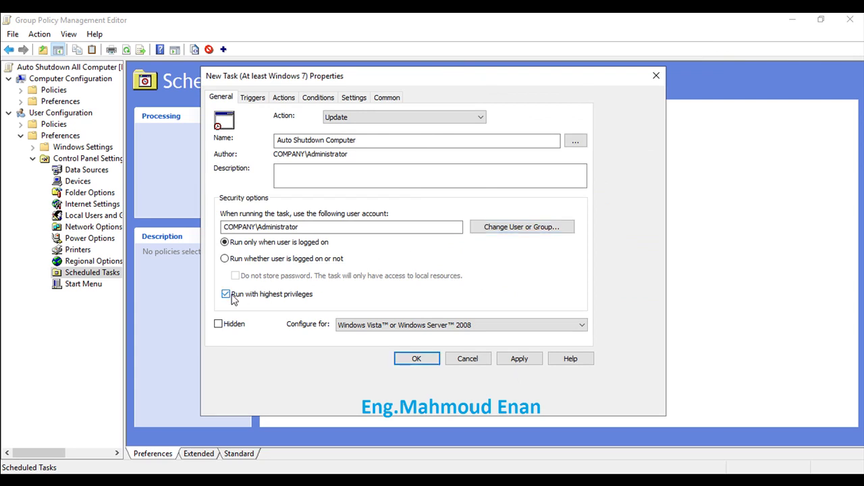
Add a daily schedule trigger to the task, starting at 9:40:25 AM and recurring every 1 day
click(254, 99)
click(257, 324)
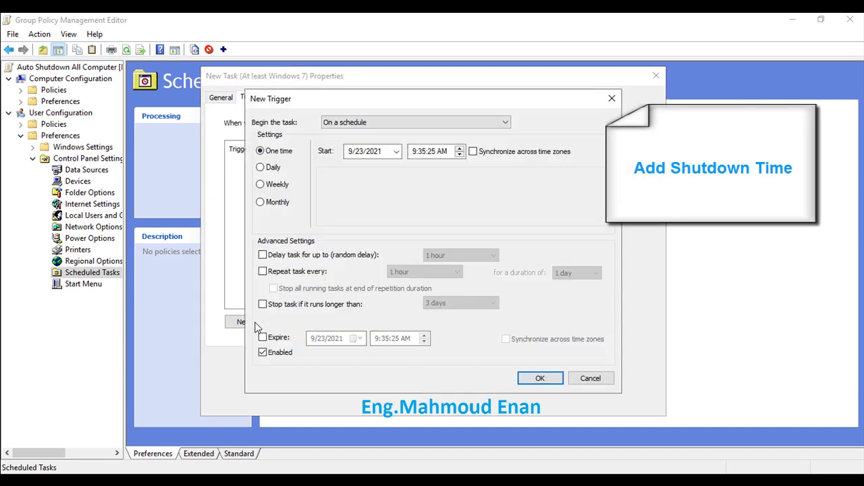
click(421, 153)
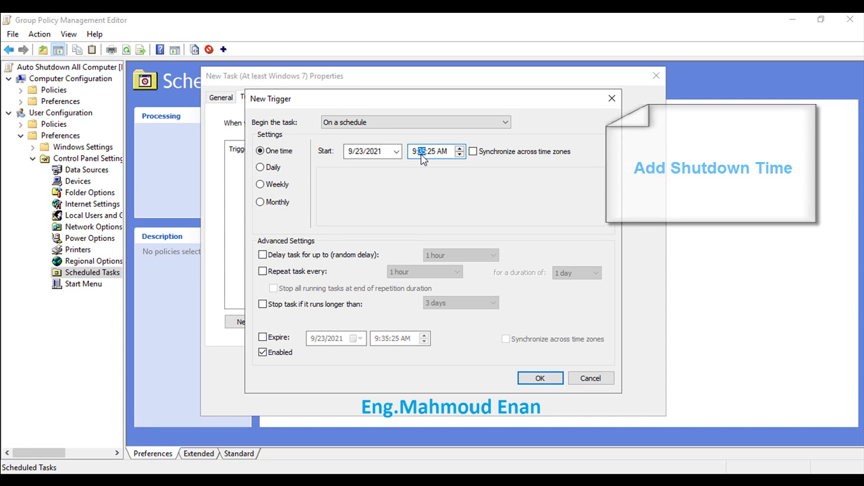
text(40)
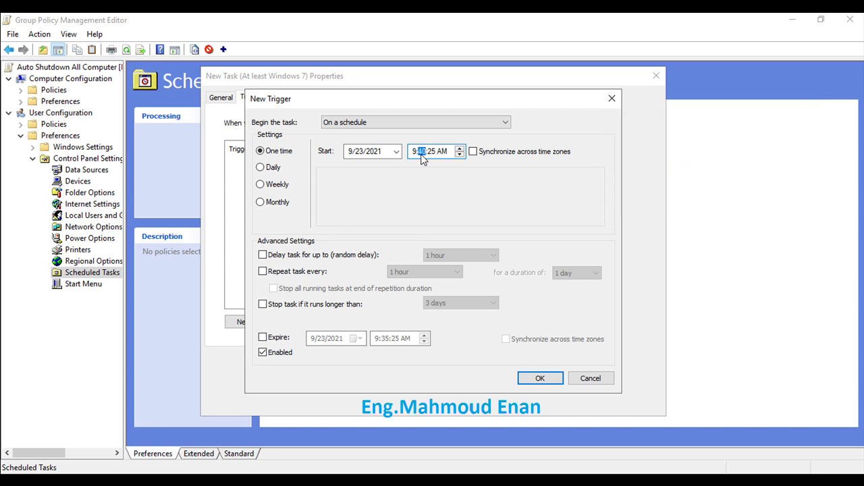
click(273, 170)
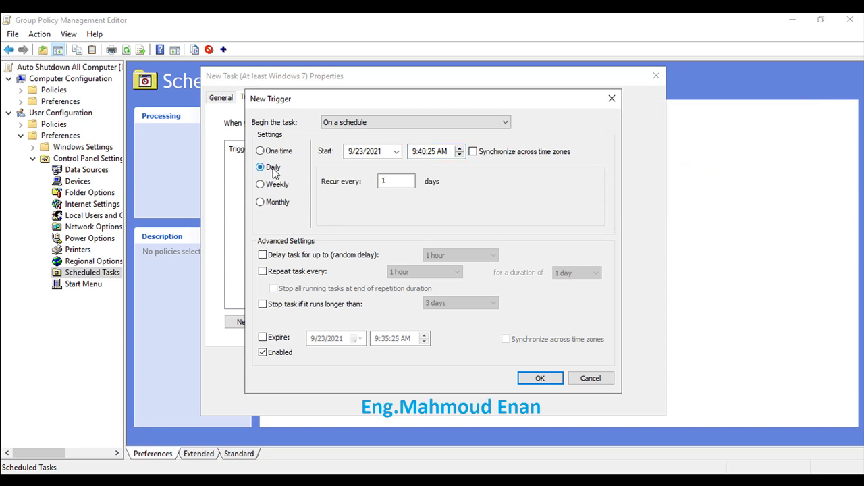
click(540, 380)
Add a Start a program action to the task with c:\windows\system32\shutdown.exe as the program
click(286, 98)
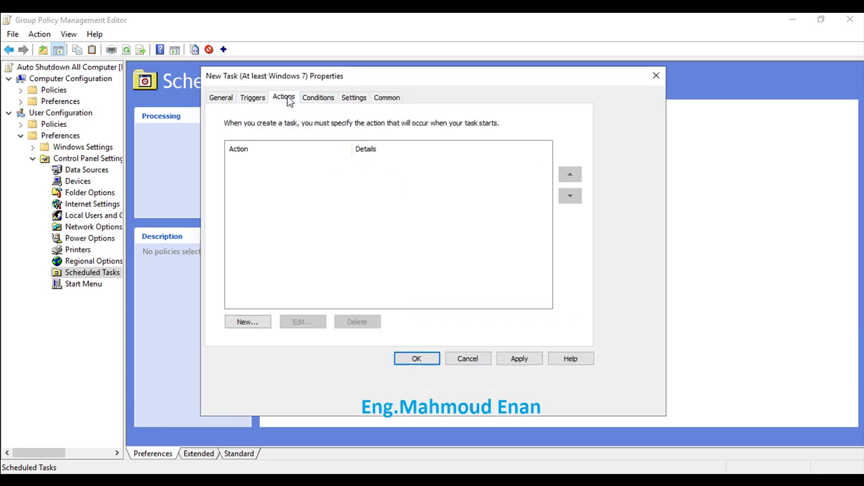
click(262, 327)
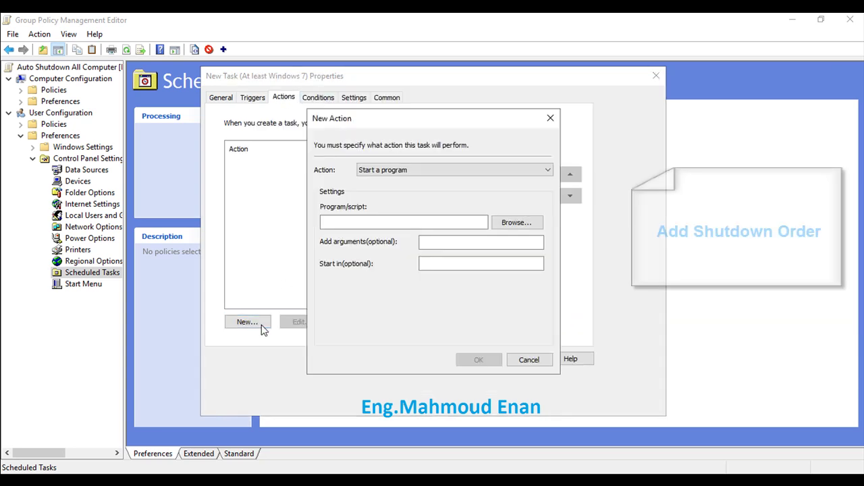
click(439, 221)
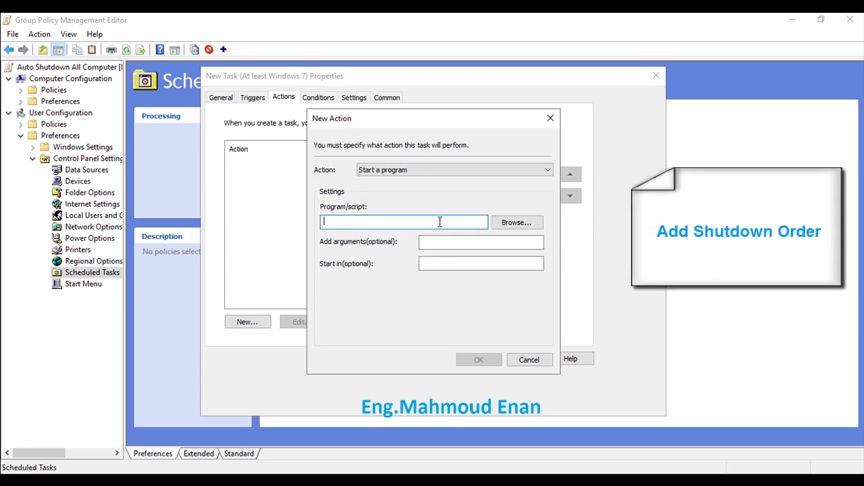
text(c)
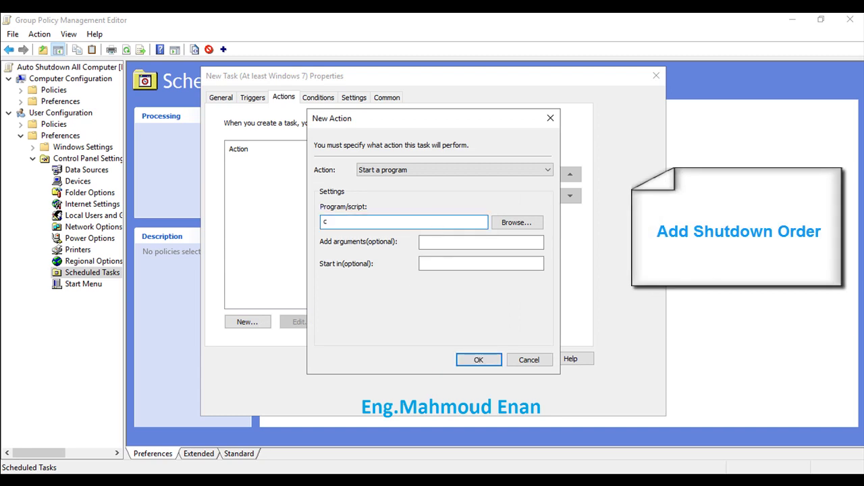
text(:\)
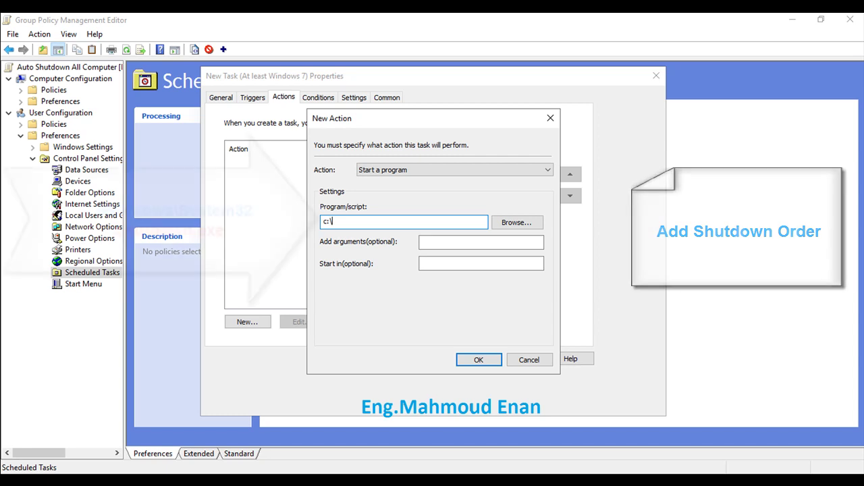
text(windows\system32)
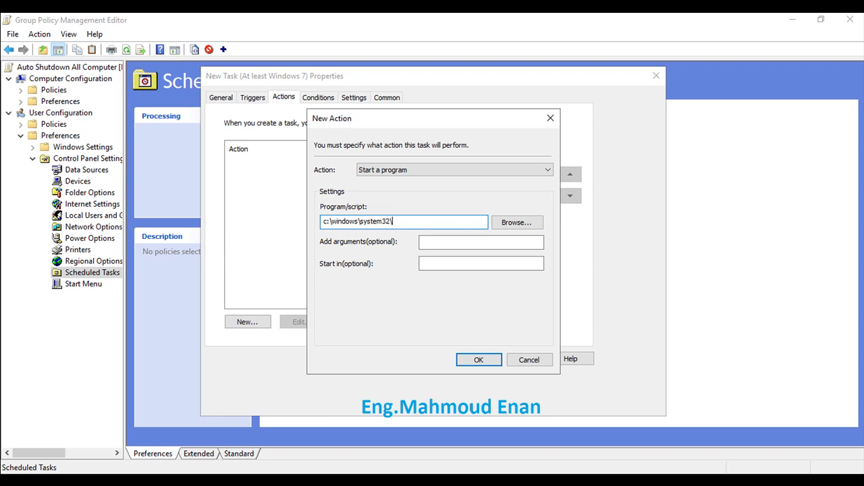
text(\shutdown.exe)
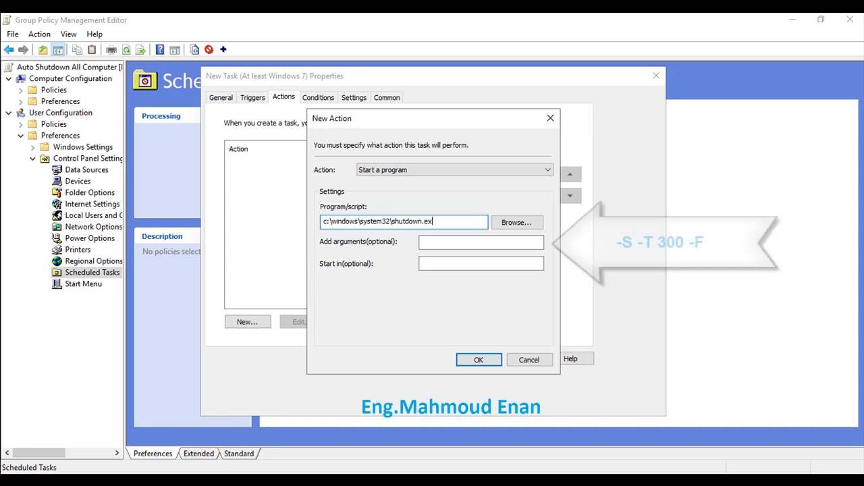
Give the shutdown action the arguments -s -t 300 -f, and save the scheduled task
click(441, 243)
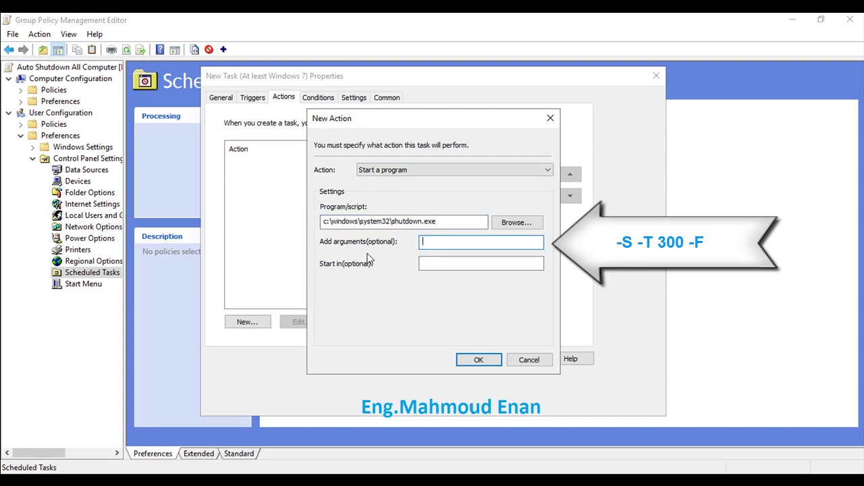
text(-)
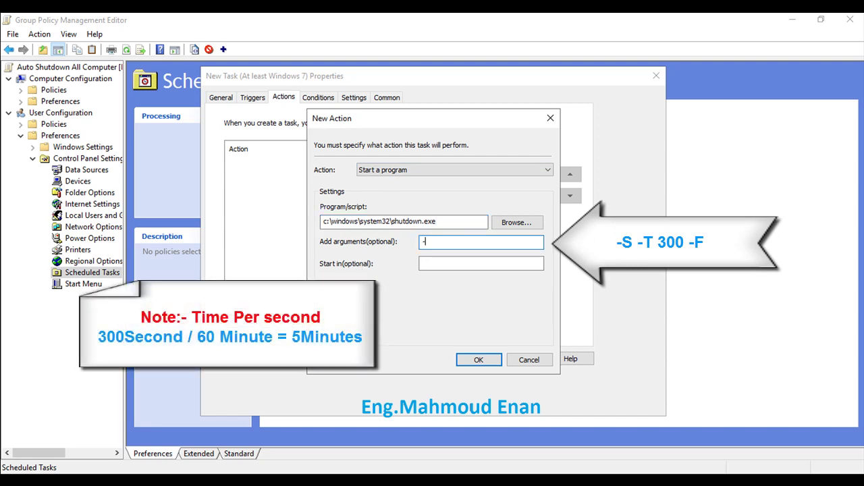
text(s -t)
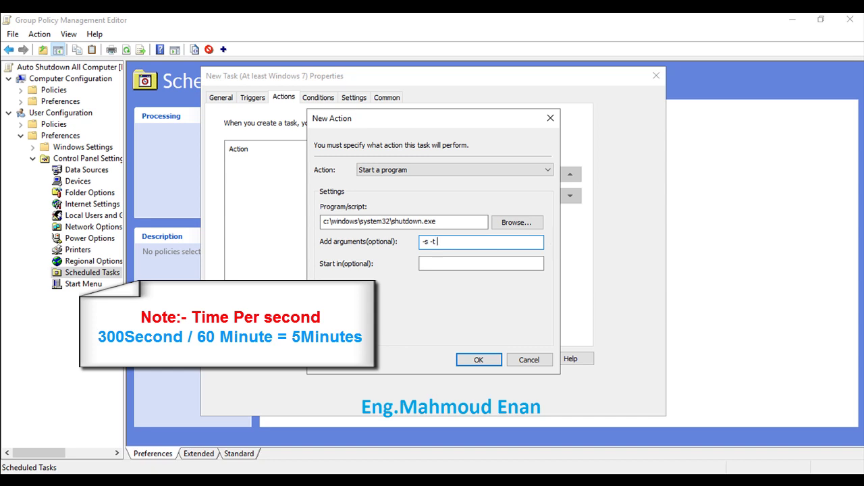
text( 300 -f)
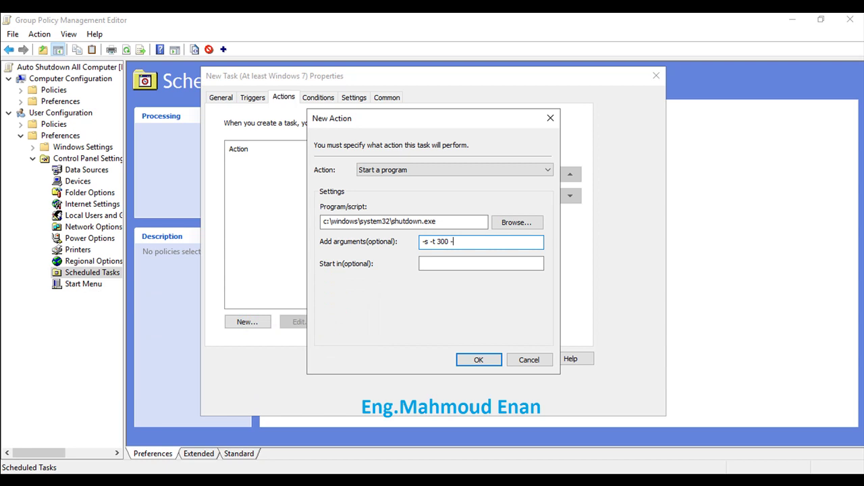
click(478, 360)
click(518, 360)
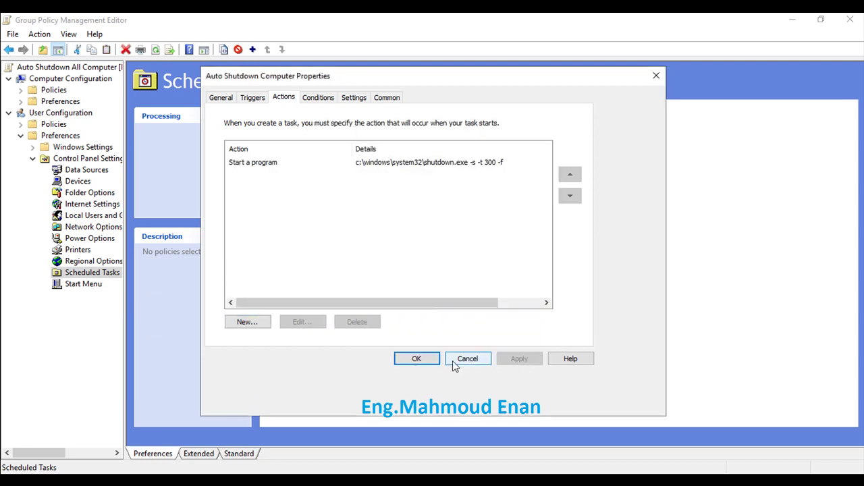
click(423, 361)
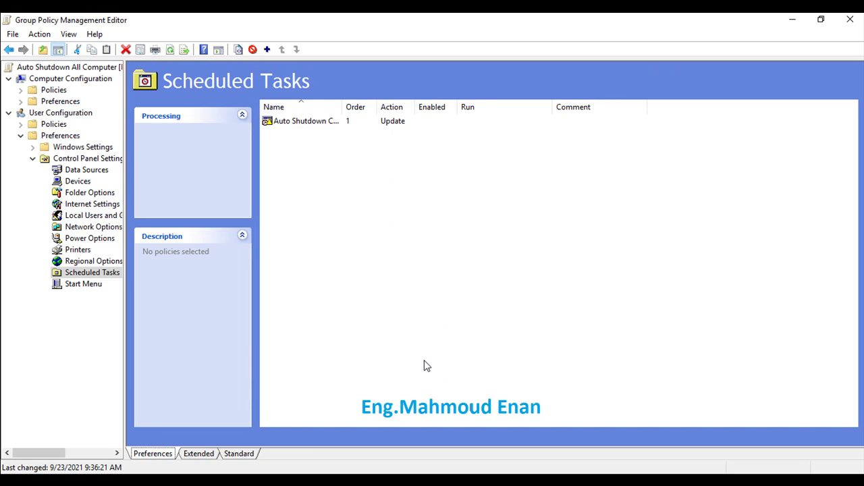
Switch to Command Prompt on the server and force a Group Policy update with gpupdate /force
key(super)
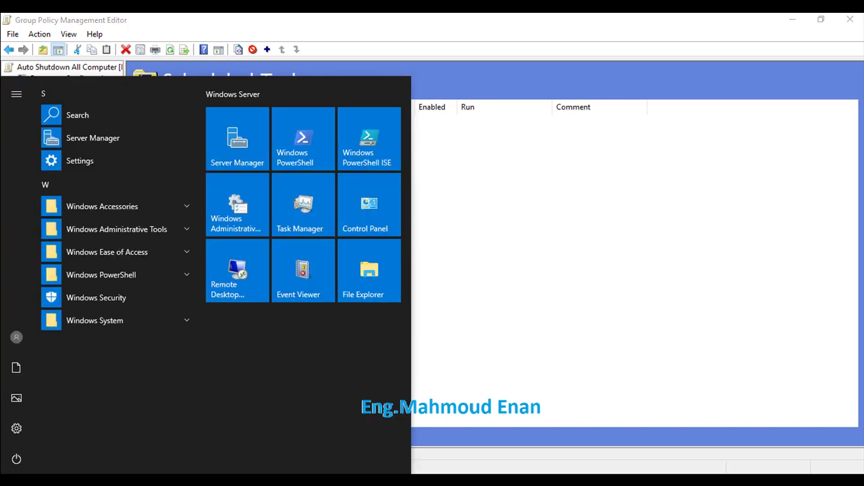
text(cmd)
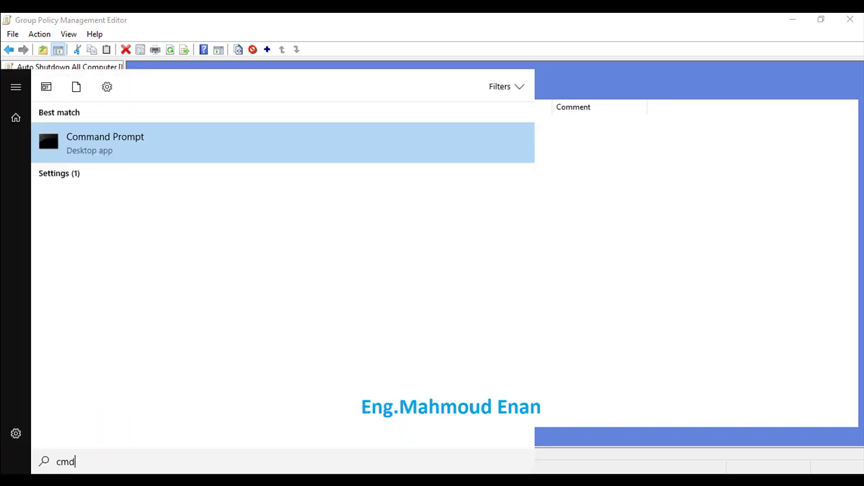
click(154, 146)
text(cls)
key(Return)
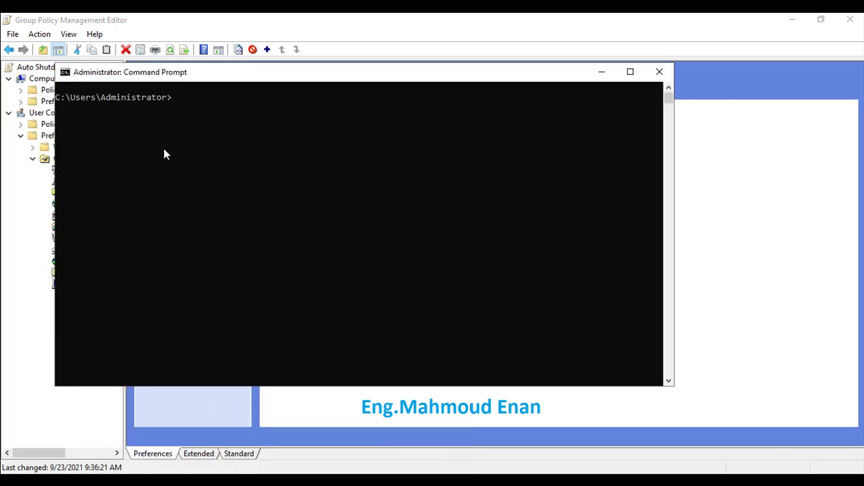
text(gp)
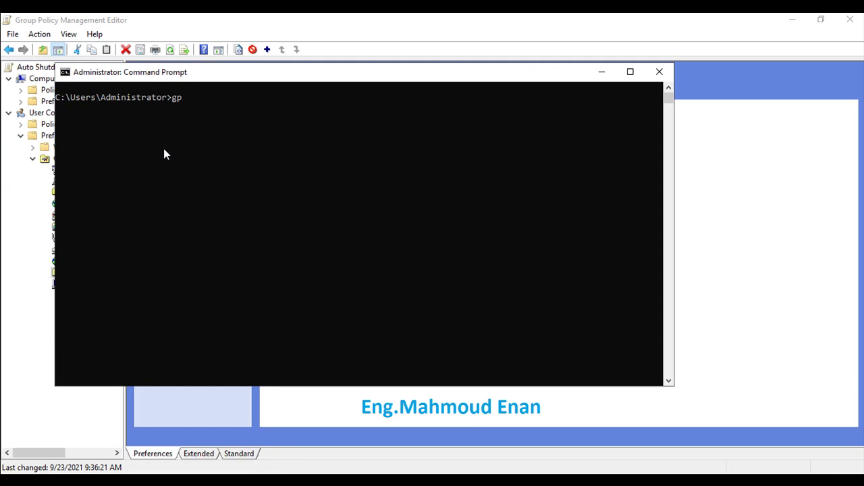
text(update /force)
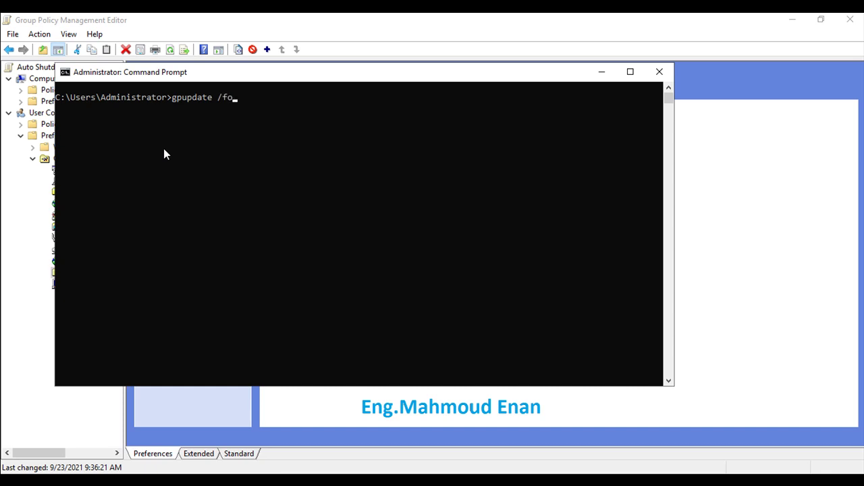
key(Return)
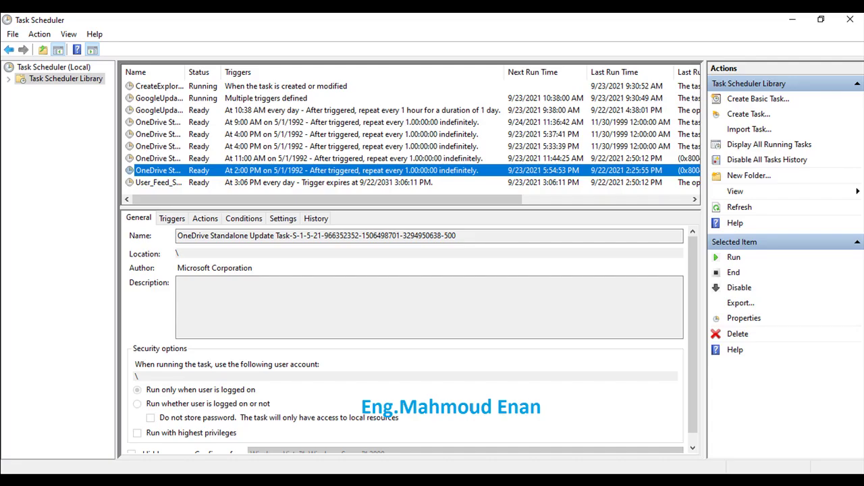
On the Windows 10 client, close Task Scheduler and run gpupdate /force in an administrator Command Prompt
click(852, 17)
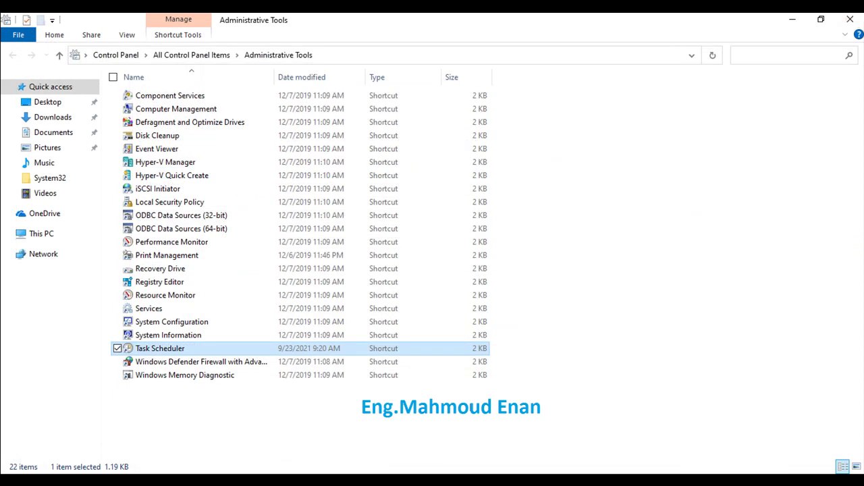
key(super)
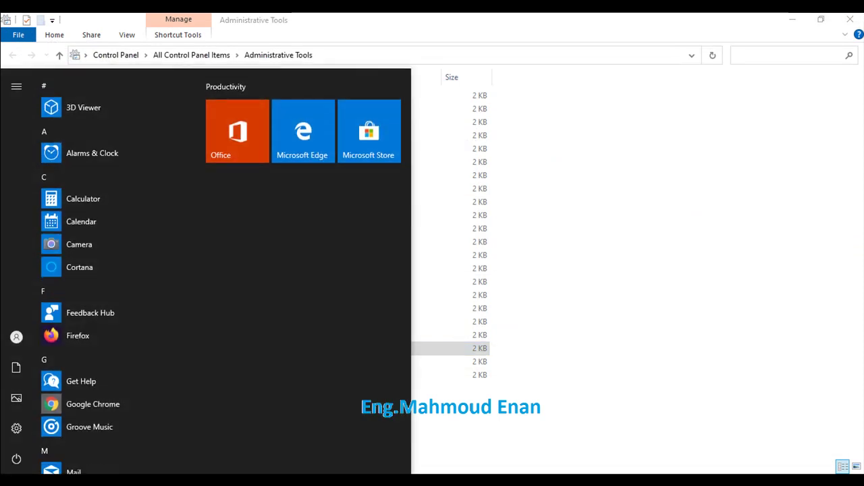
key(super)
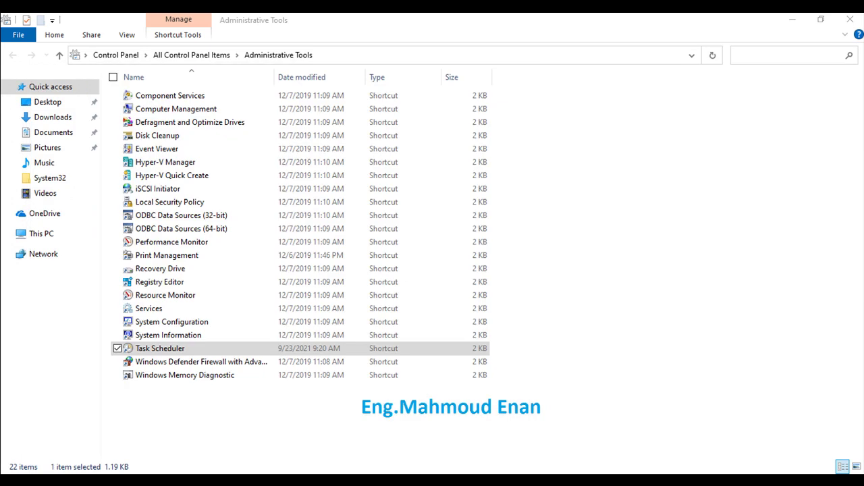
text(gp)
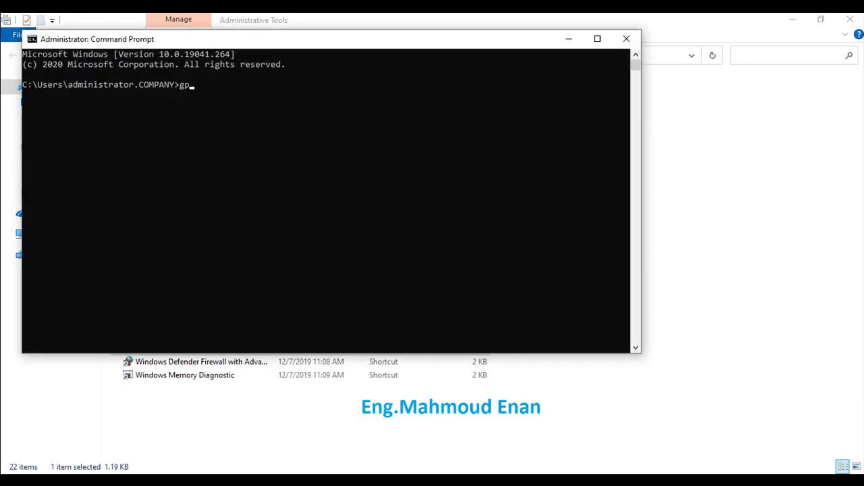
text(update /force)
key(Return)
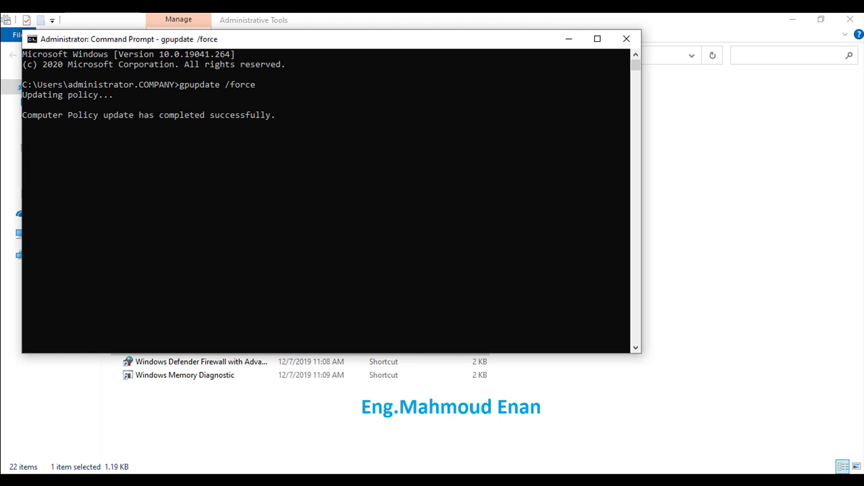
click(626, 39)
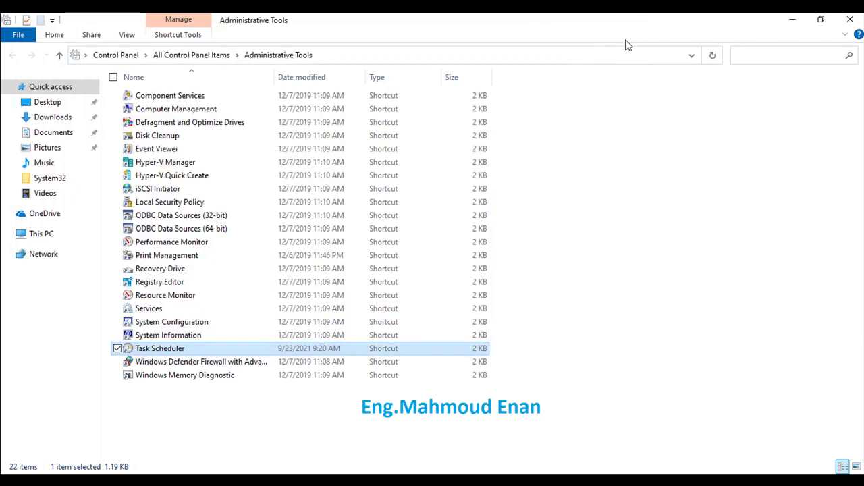
Reopen Task Scheduler and examine the Auto Shutdown Computer task in its library, widening the Name column
double_click(148, 351)
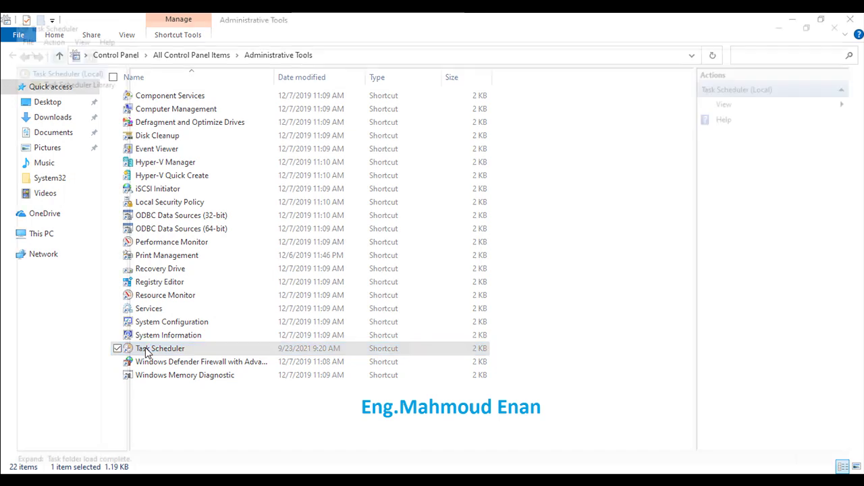
click(68, 78)
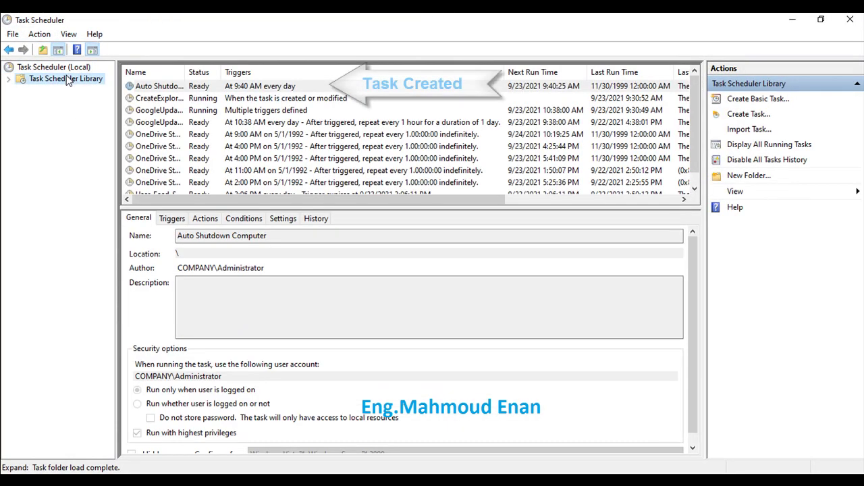
click(168, 89)
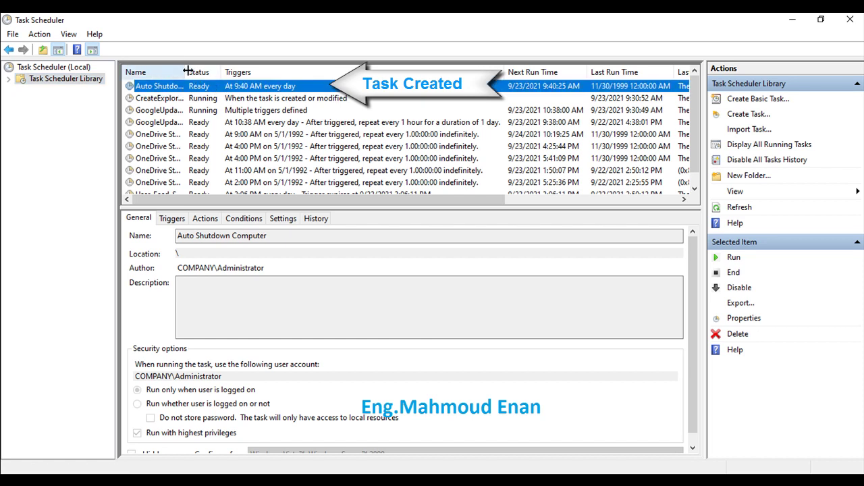
drag(185, 71, 281, 72)
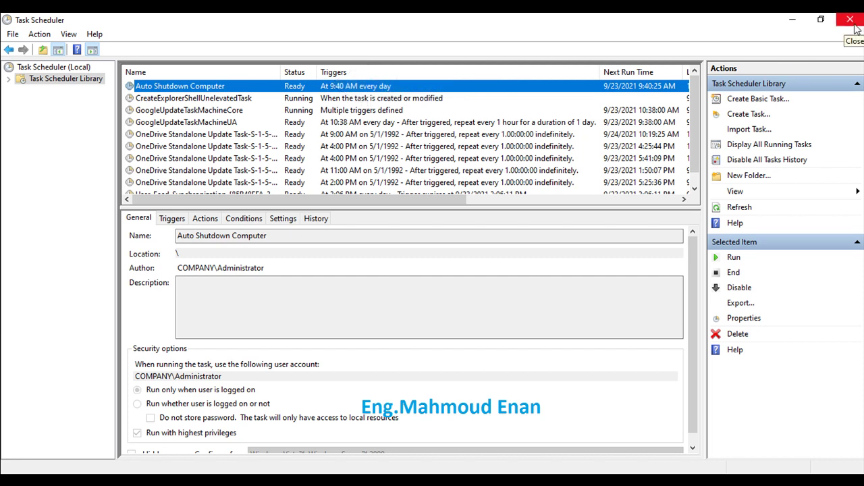
Close Task Scheduler and the Control Panel windows, and dismiss the pending shutdown alert on the client
click(854, 27)
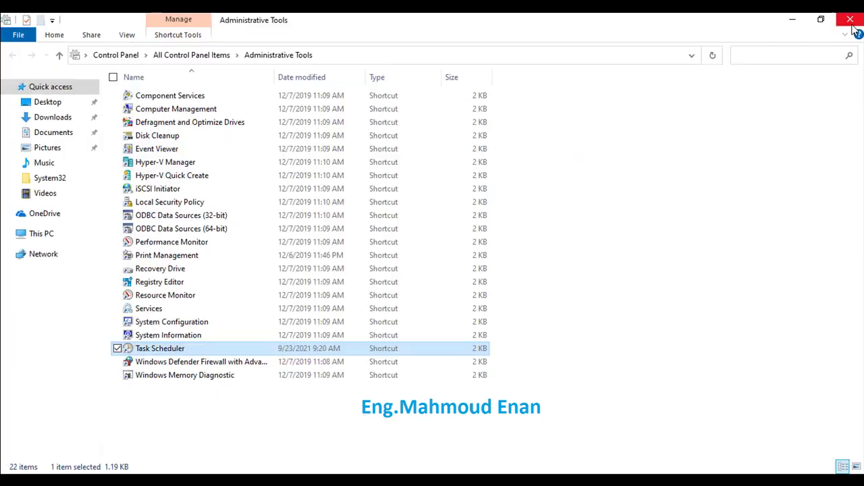
click(852, 27)
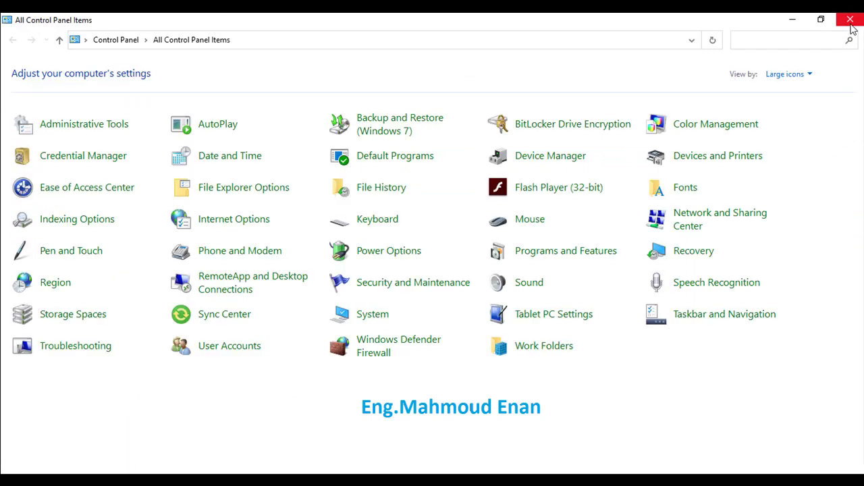
click(853, 27)
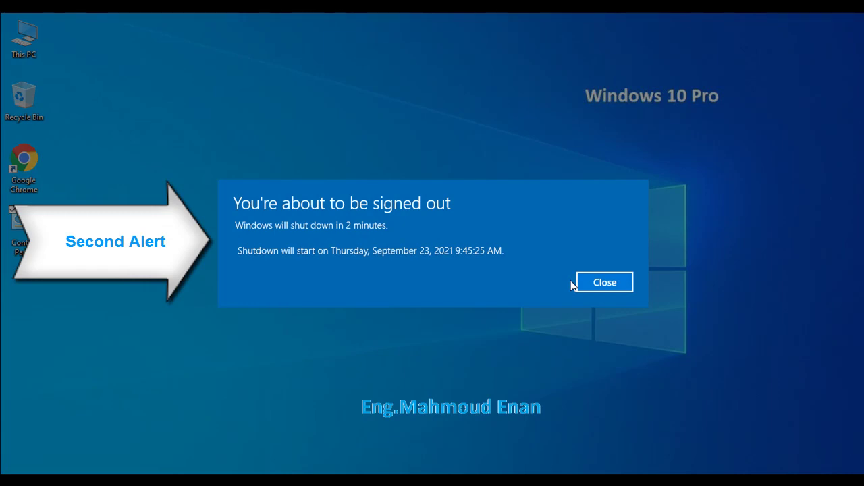
click(625, 284)
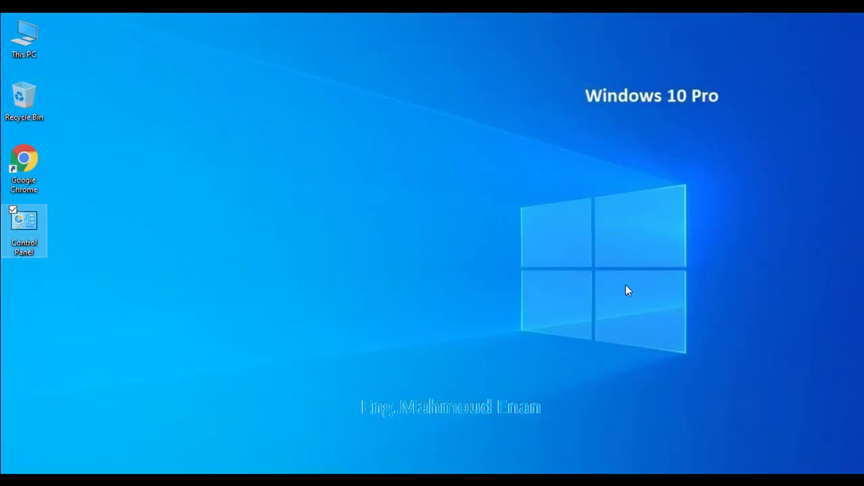